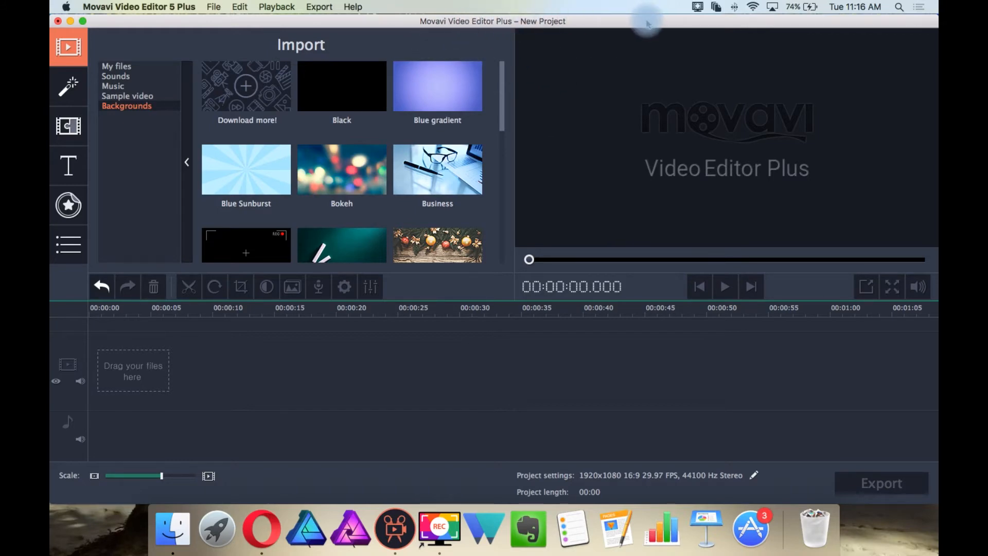
# Step: Examine the Tools and Productivity shortcuts on the desktop and the Unorganized app folder in Launchpad
pyautogui.click(72, 23)
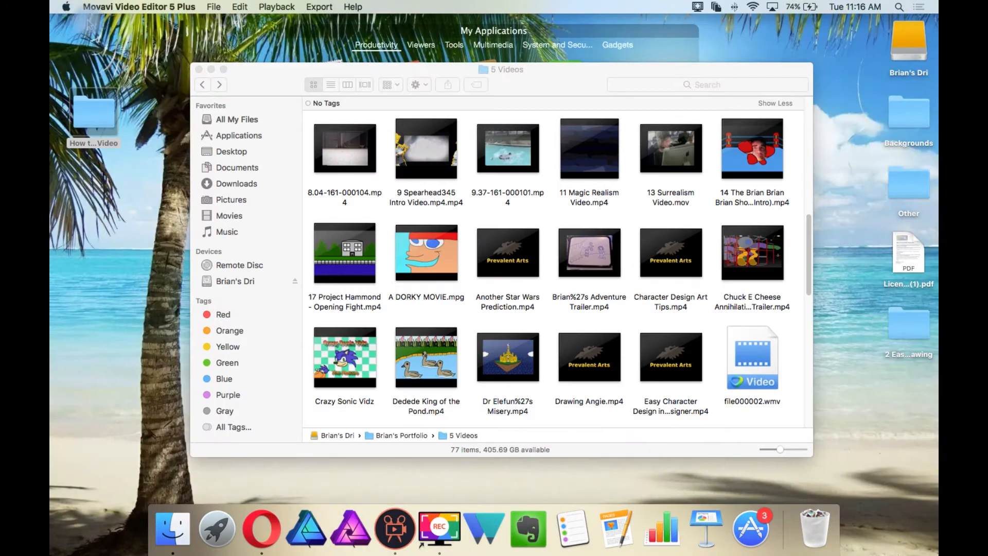
pyautogui.click(213, 73)
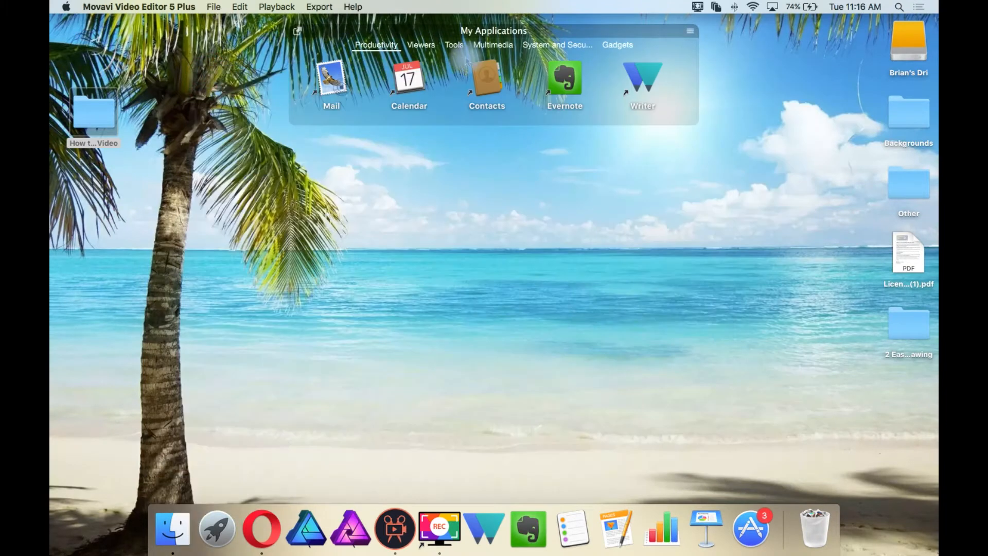
pyautogui.click(453, 45)
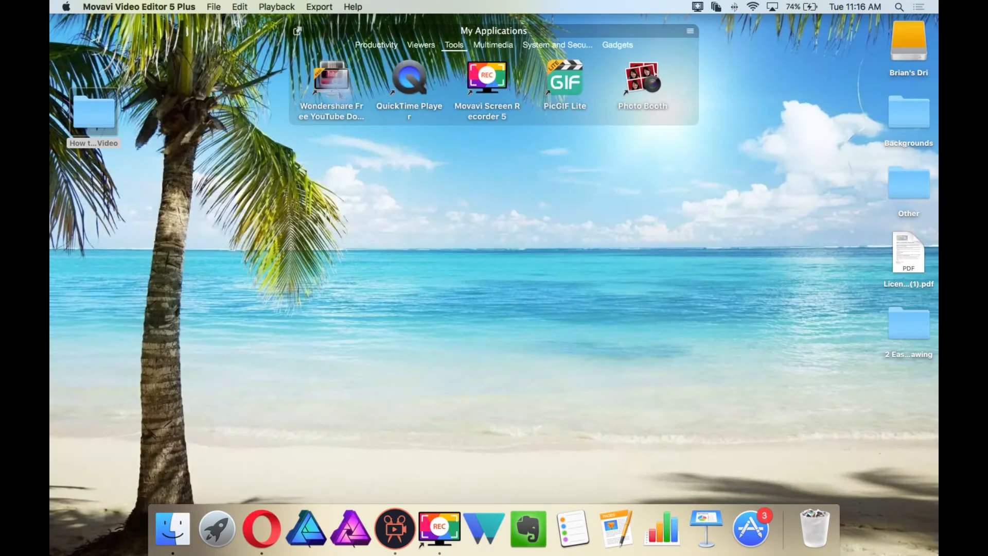
pyautogui.click(349, 117)
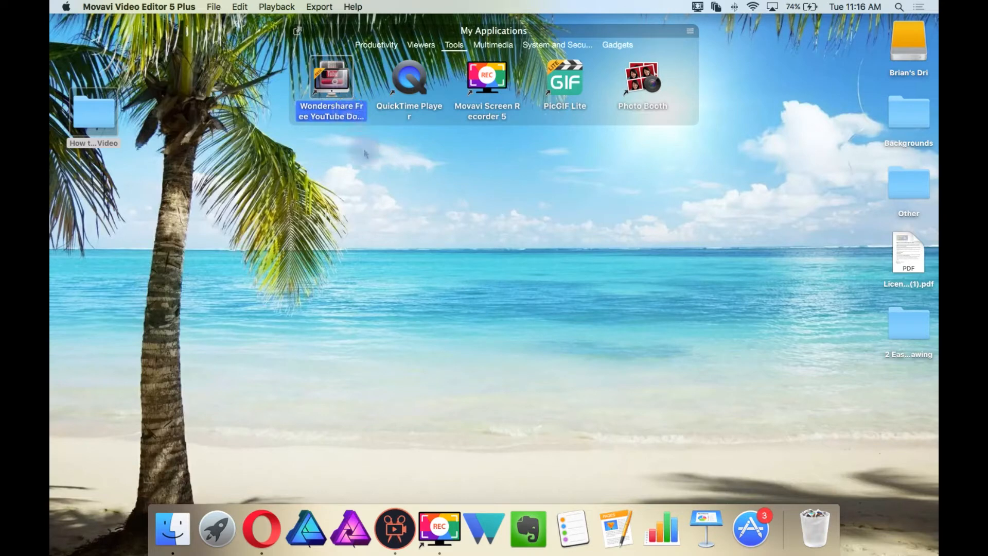
pyautogui.click(377, 45)
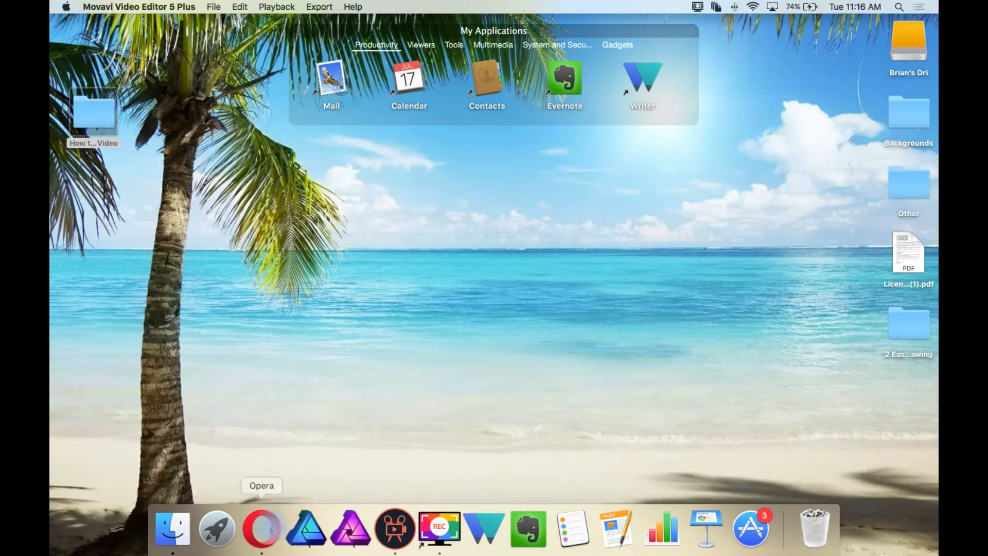
pyautogui.click(399, 534)
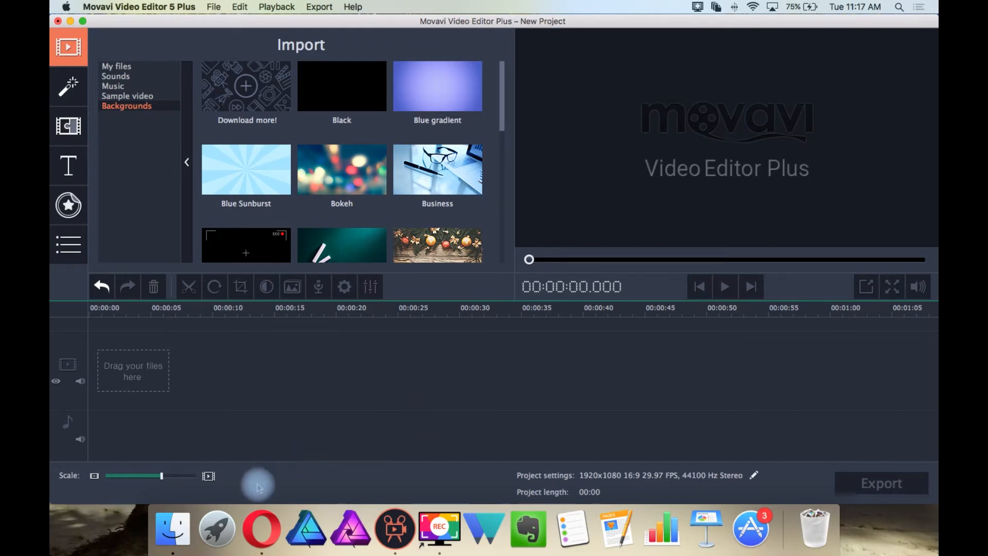
pyautogui.click(217, 528)
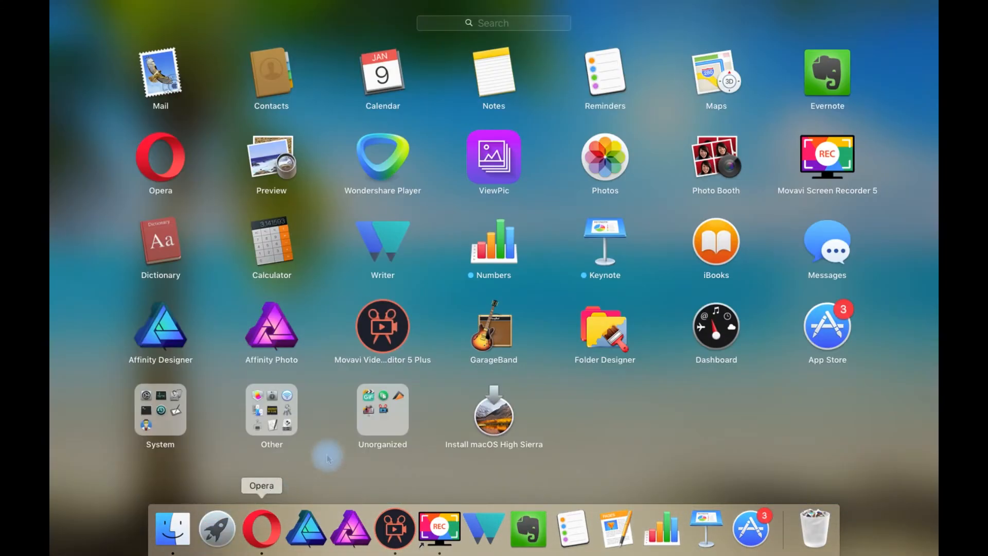
pyautogui.click(384, 409)
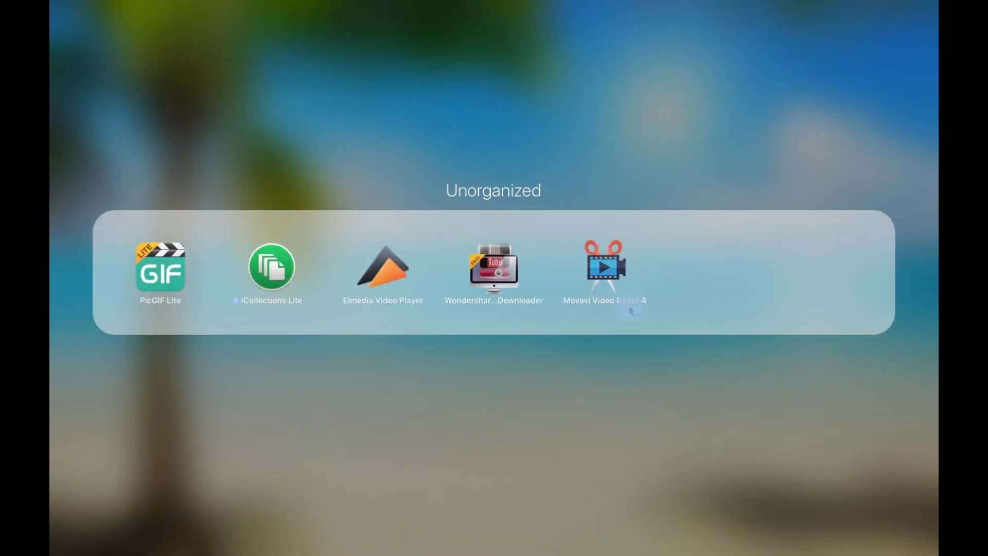
pyautogui.click(684, 399)
pyautogui.click(647, 438)
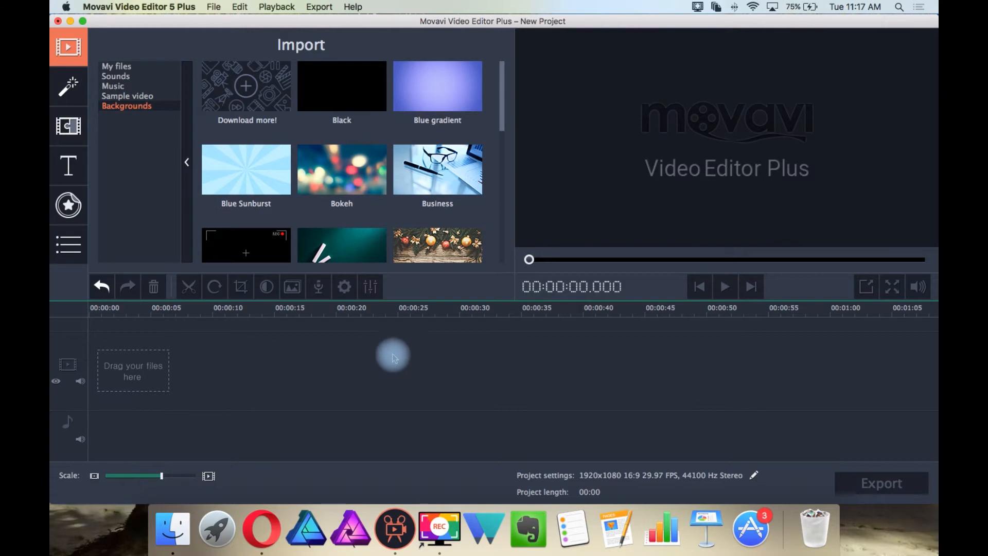
# Step: Add 9.37-161-000101.mp4 from the 5 Videos folder in Finder to the video track in Movavi Video Editor
pyautogui.click(174, 535)
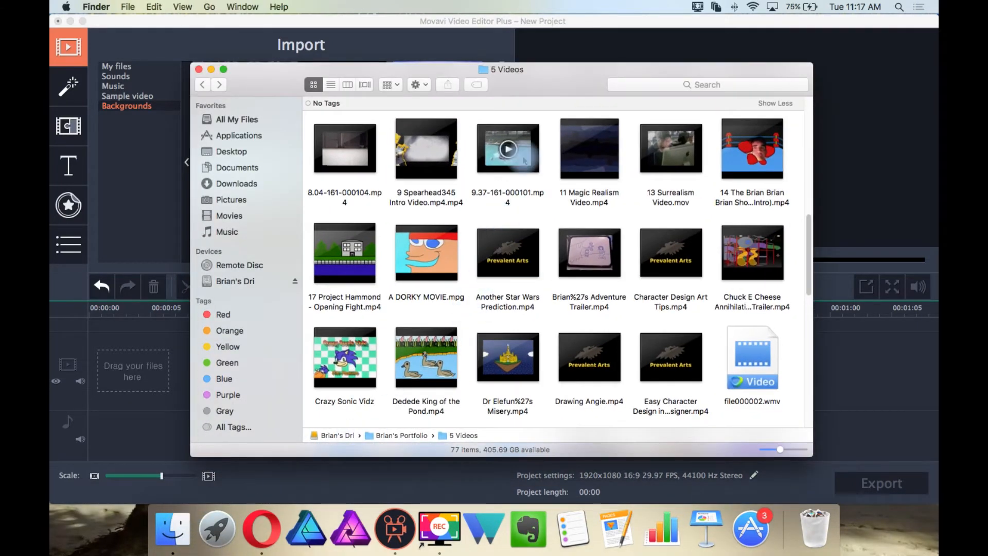
pyautogui.moveTo(541, 78); pyautogui.dragTo(815, 81)
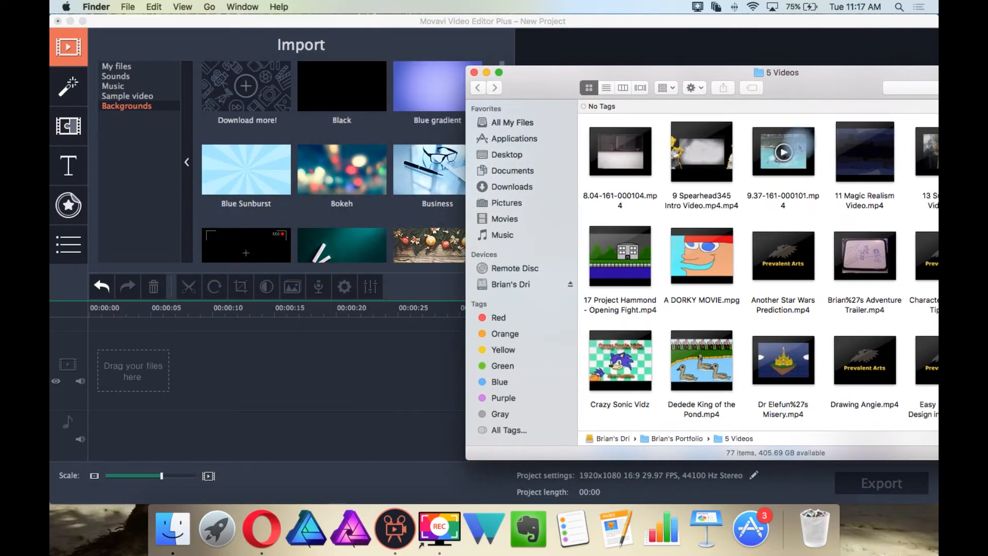
pyautogui.moveTo(805, 146); pyautogui.dragTo(131, 383)
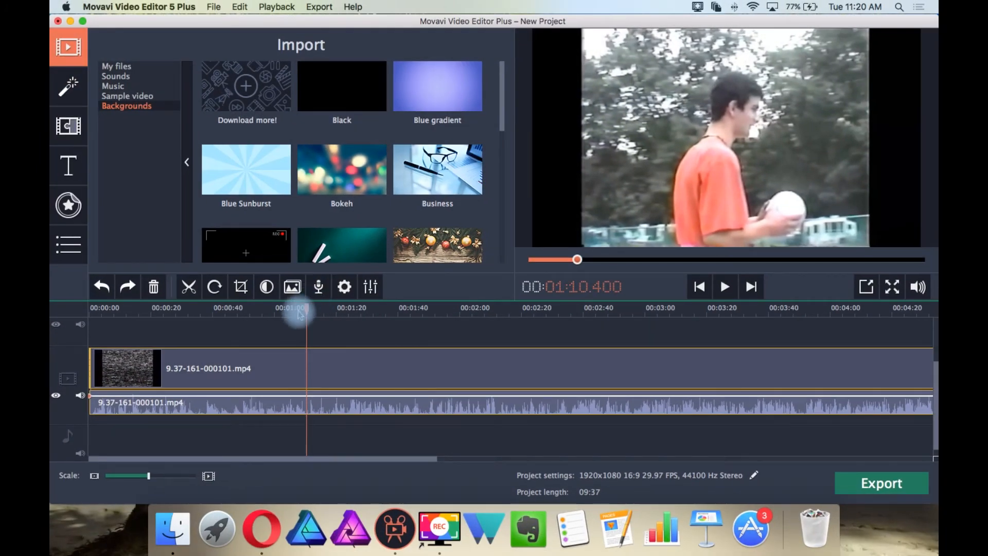
# Step: Split the 9.37-161-000101.mp4 clip at 00:01:11.400 and at 00:01:12.750
pyautogui.moveTo(303, 307); pyautogui.dragTo(309, 308)
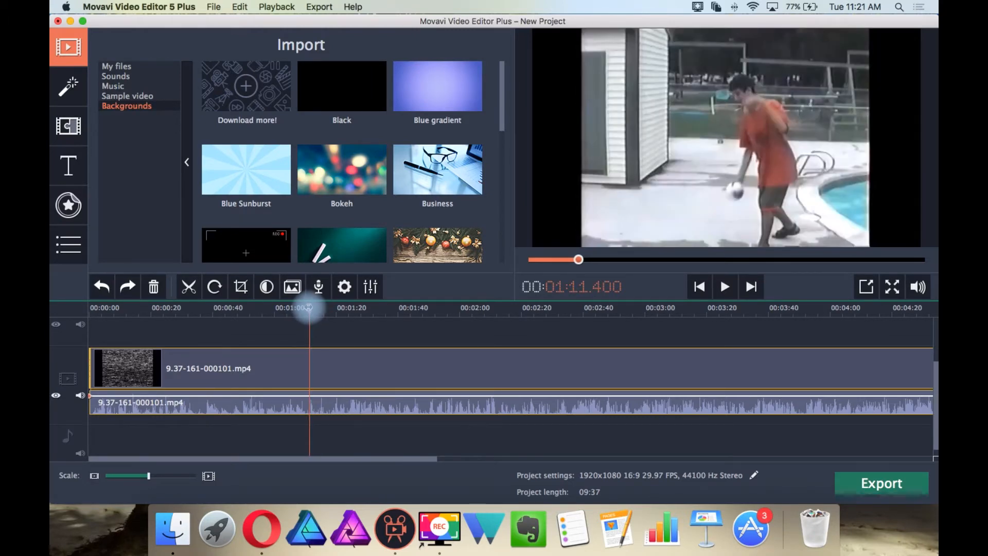
pyautogui.moveTo(148, 478); pyautogui.dragTo(151, 478)
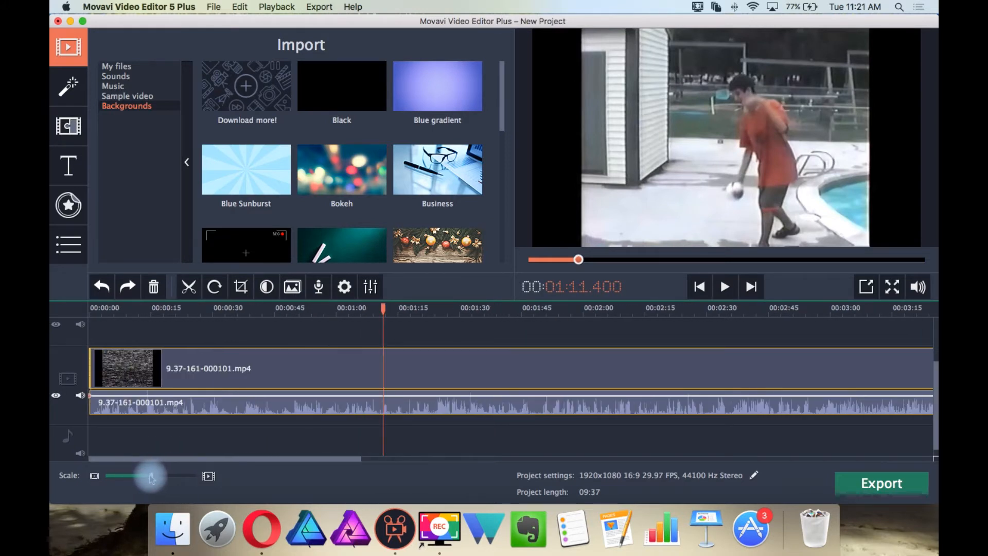
pyautogui.click(190, 287)
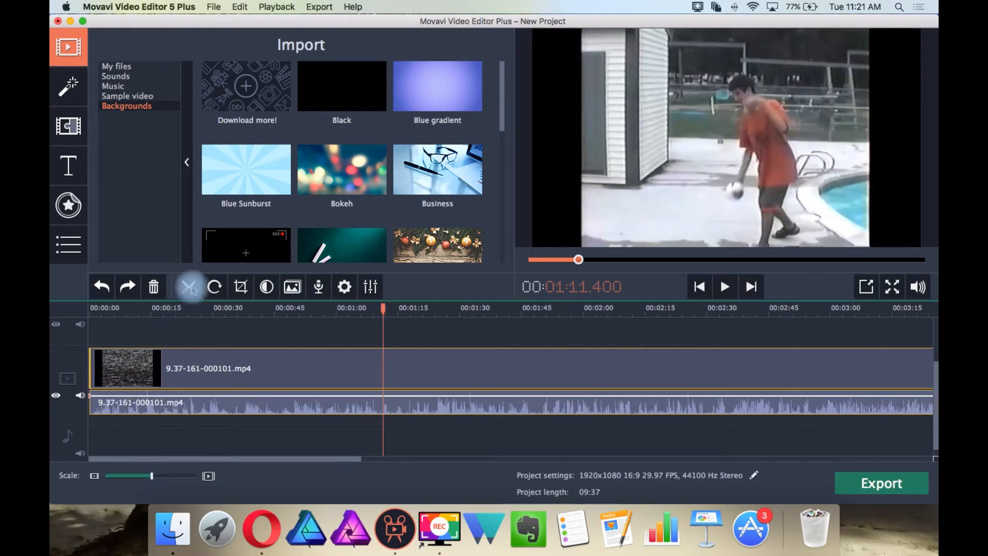
pyautogui.click(189, 287)
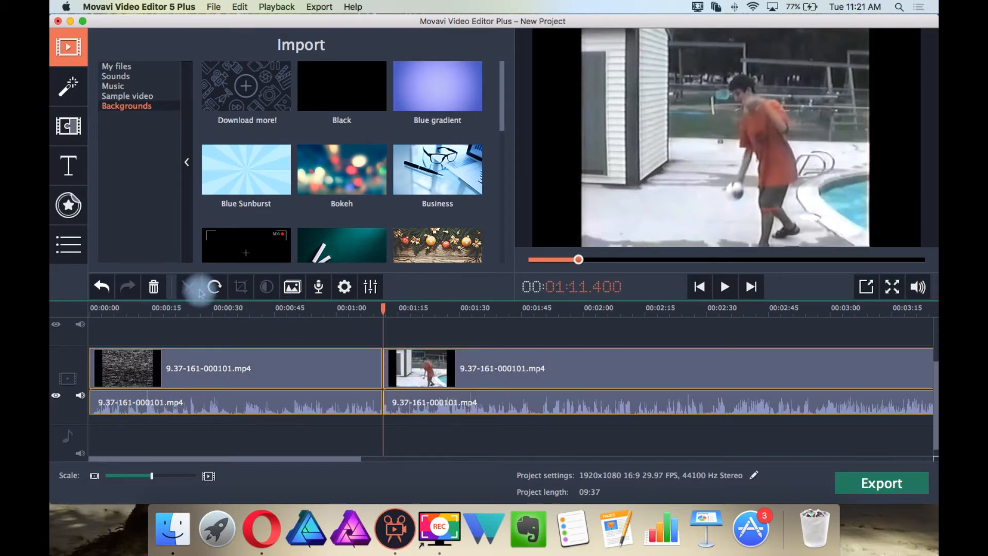
pyautogui.moveTo(382, 308); pyautogui.dragTo(388, 307)
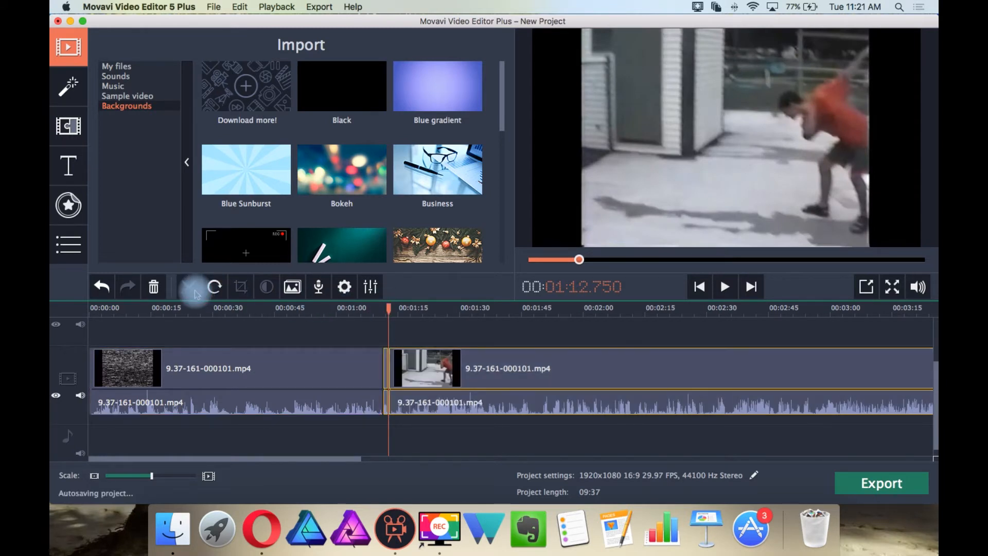
# Step: Delete the opening segment that lies before the first cut
pyautogui.click(332, 329)
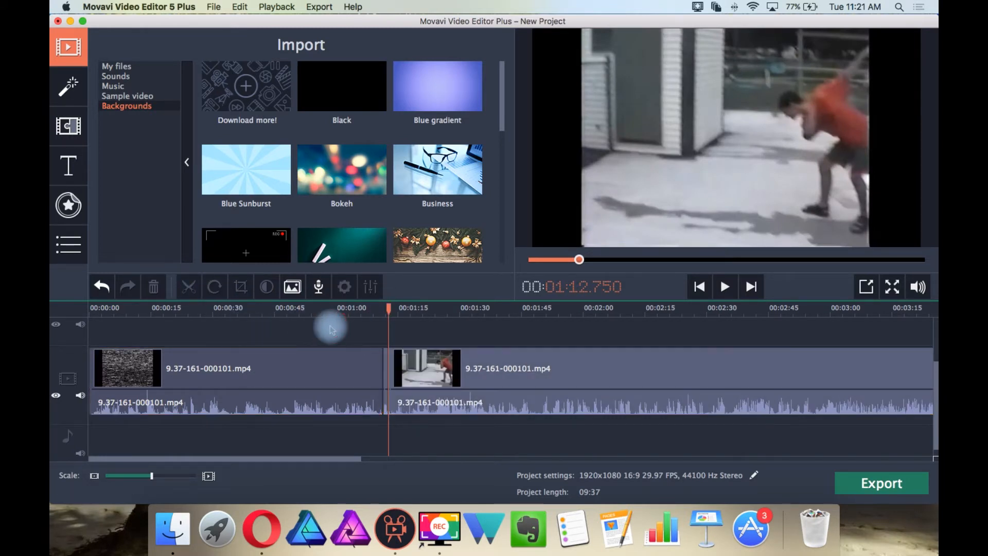
pyautogui.moveTo(350, 332); pyautogui.dragTo(116, 424)
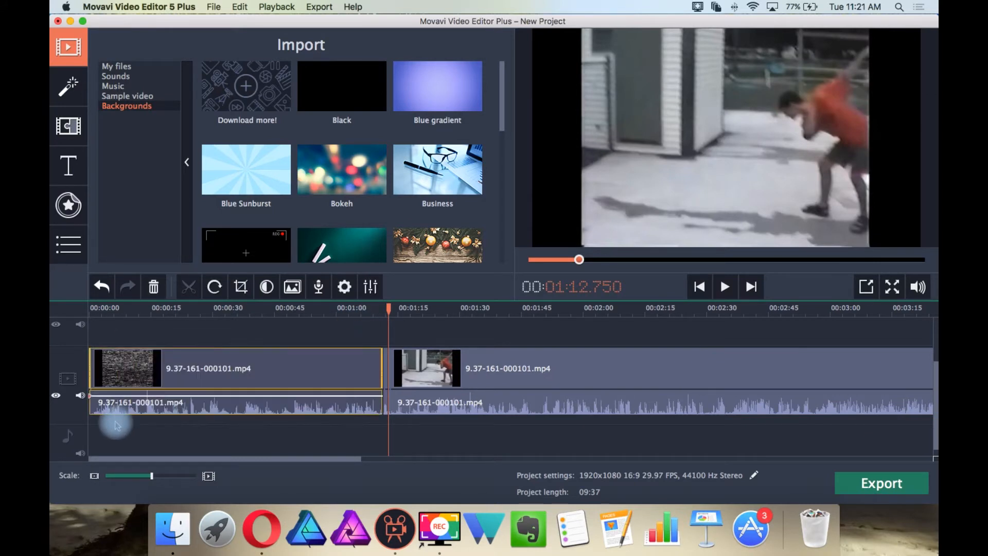
pyautogui.press('Delete')
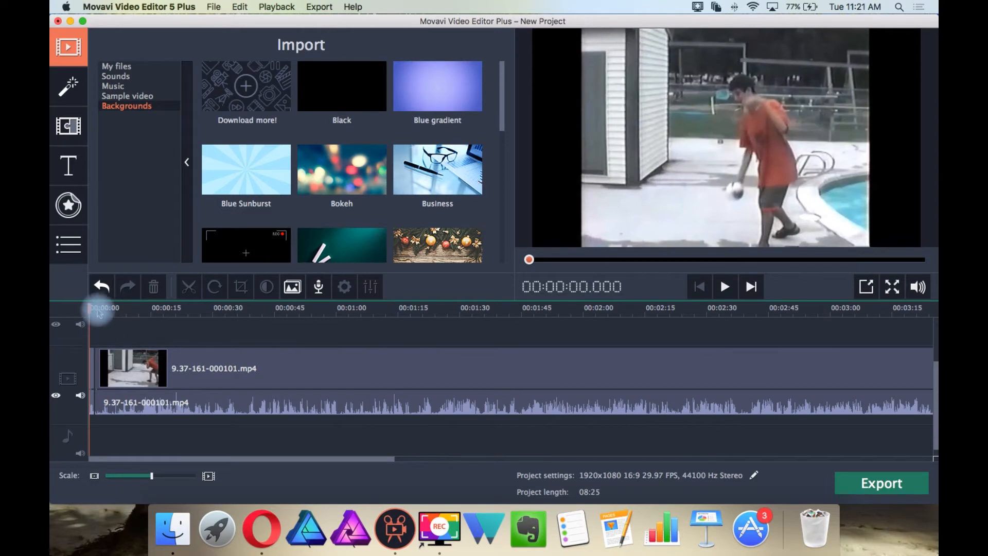
# Step: Pull the audio of the long remaining clip down onto its own linked audio track
pyautogui.moveTo(90, 308); pyautogui.dragTo(91, 308)
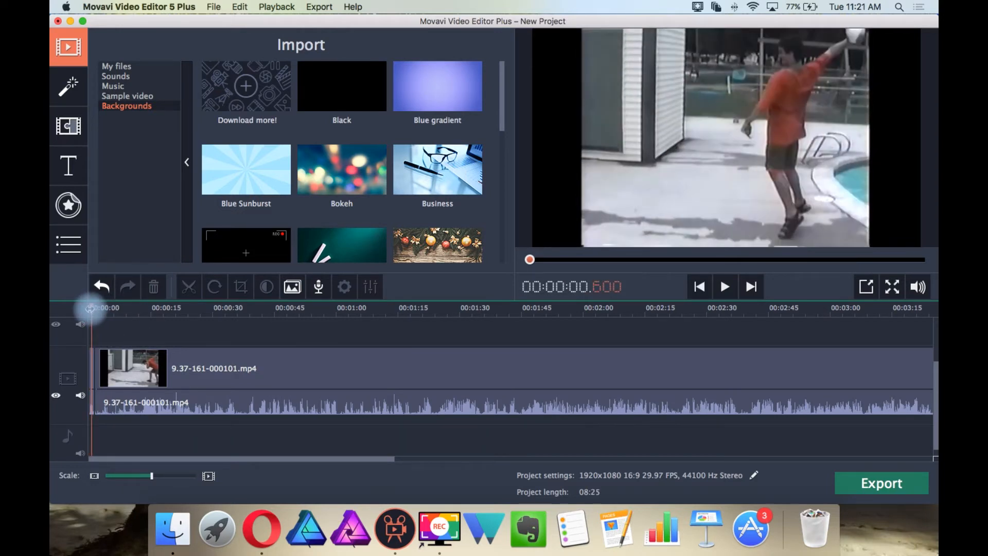
pyautogui.moveTo(113, 327); pyautogui.dragTo(176, 435)
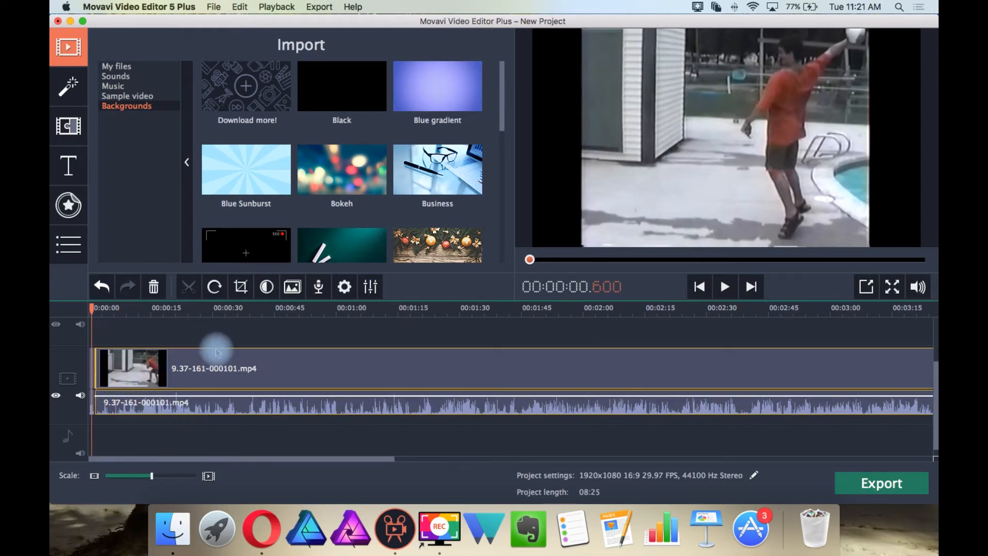
pyautogui.click(190, 325)
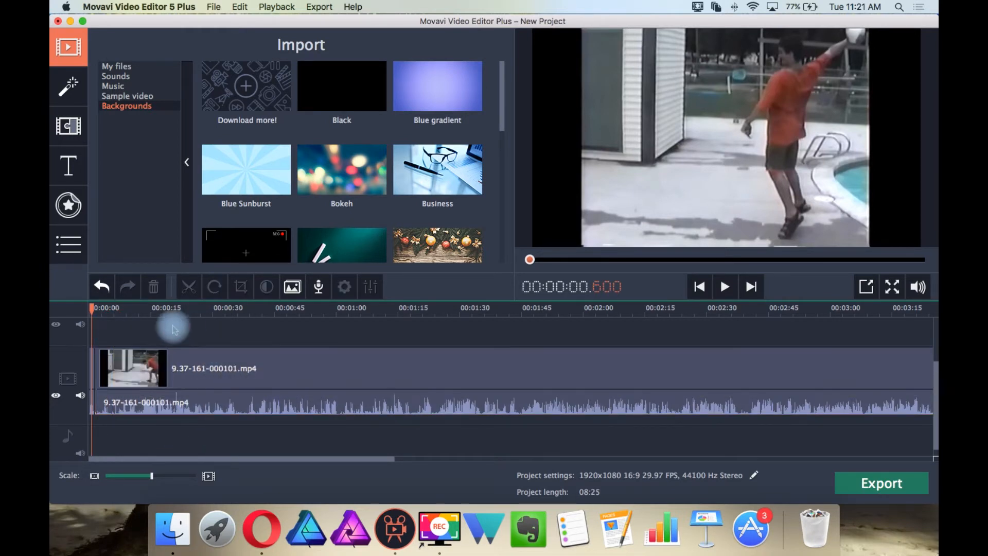
pyautogui.scroll(-1, 150, 343)
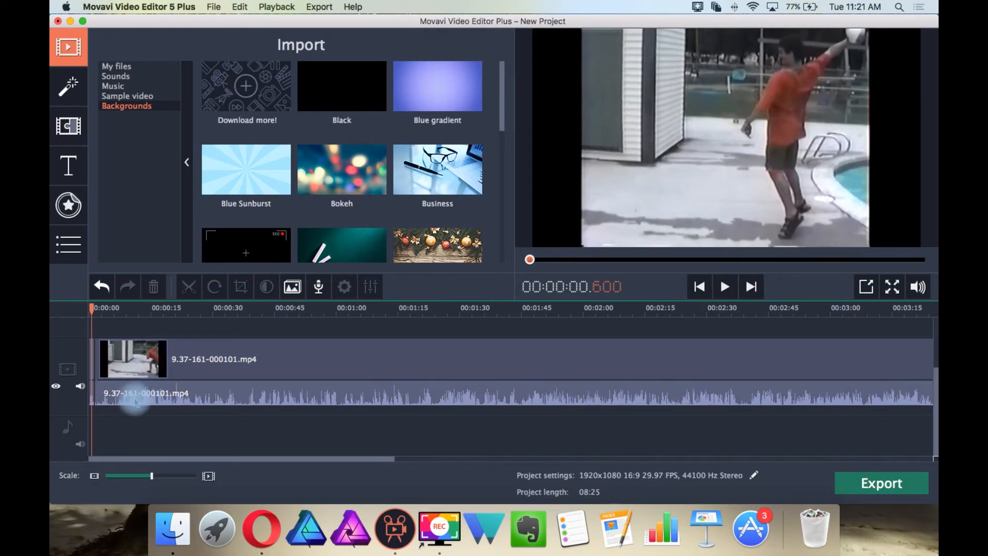
pyautogui.click(132, 402)
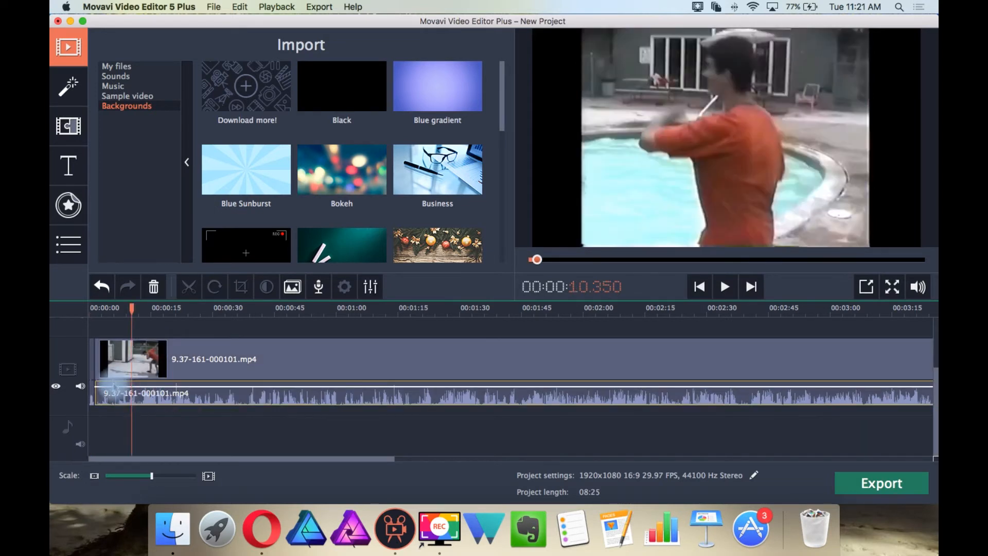
pyautogui.moveTo(115, 401); pyautogui.dragTo(120, 443)
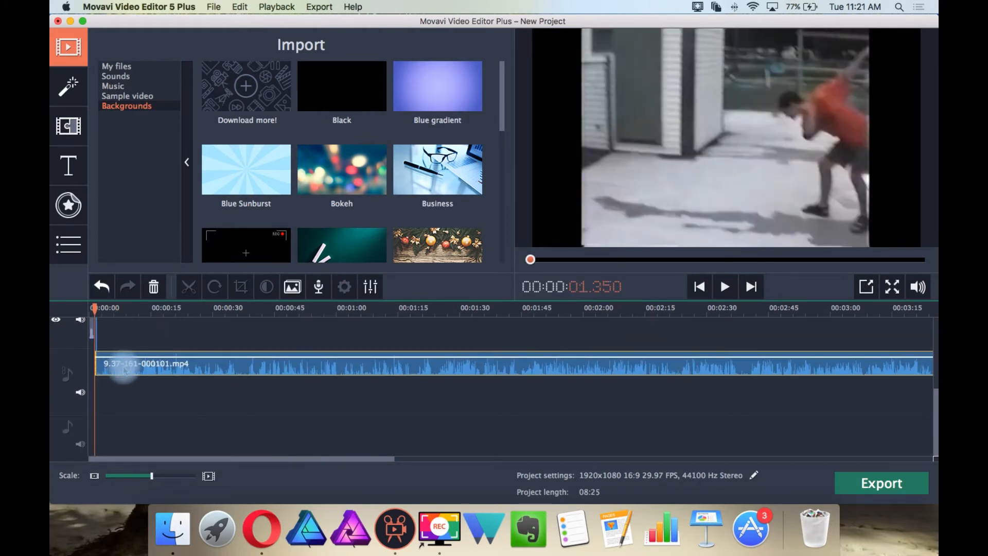
# Step: Undo the last two changes to the long video clip and its linked audio
pyautogui.click(123, 365)
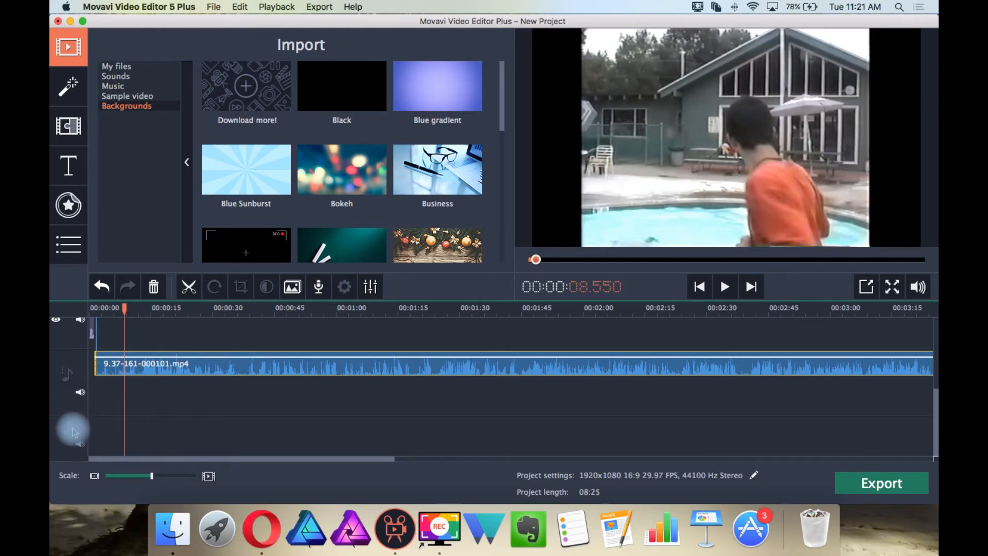
pyautogui.scroll(3, 68, 424)
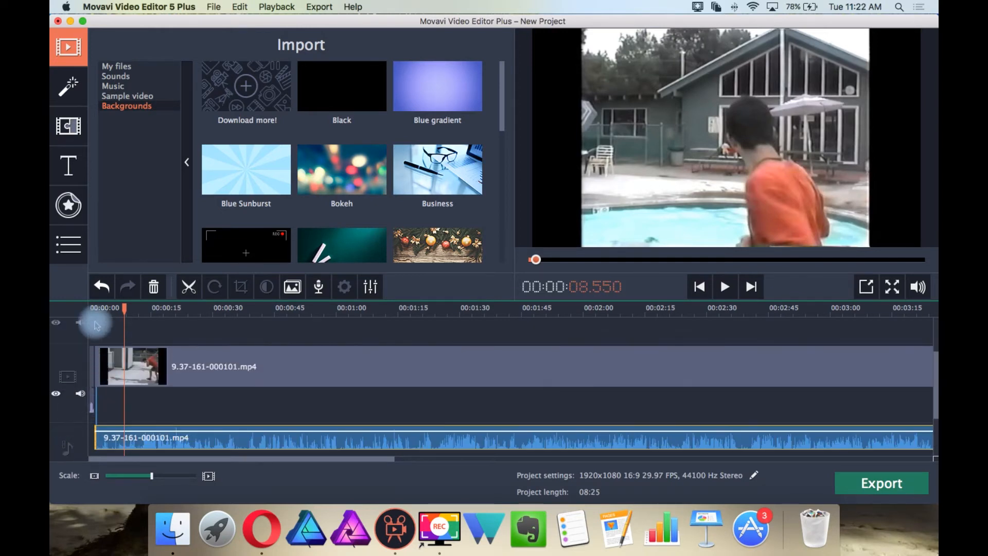
pyautogui.click(94, 325)
pyautogui.click(103, 352)
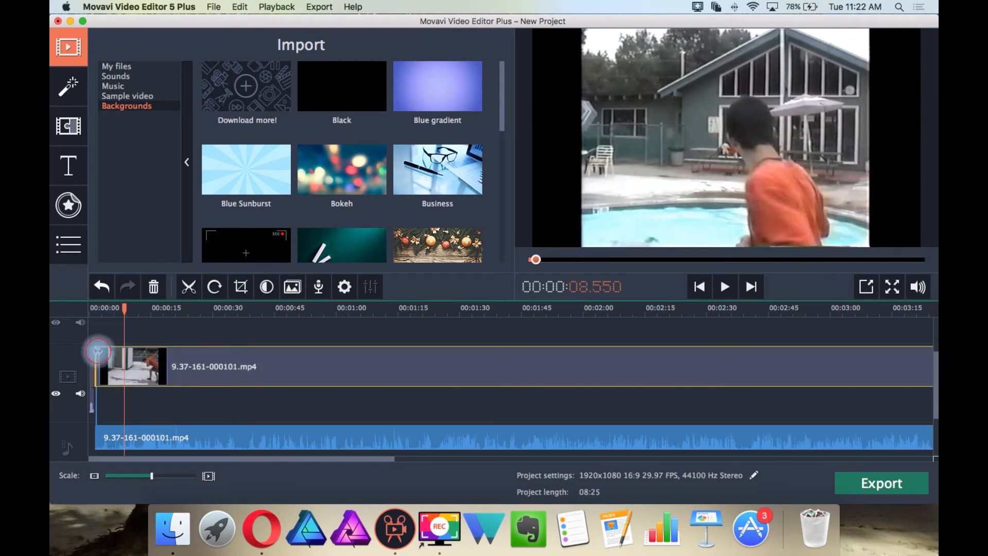
pyautogui.press('super+z')
pyautogui.press('super+z')
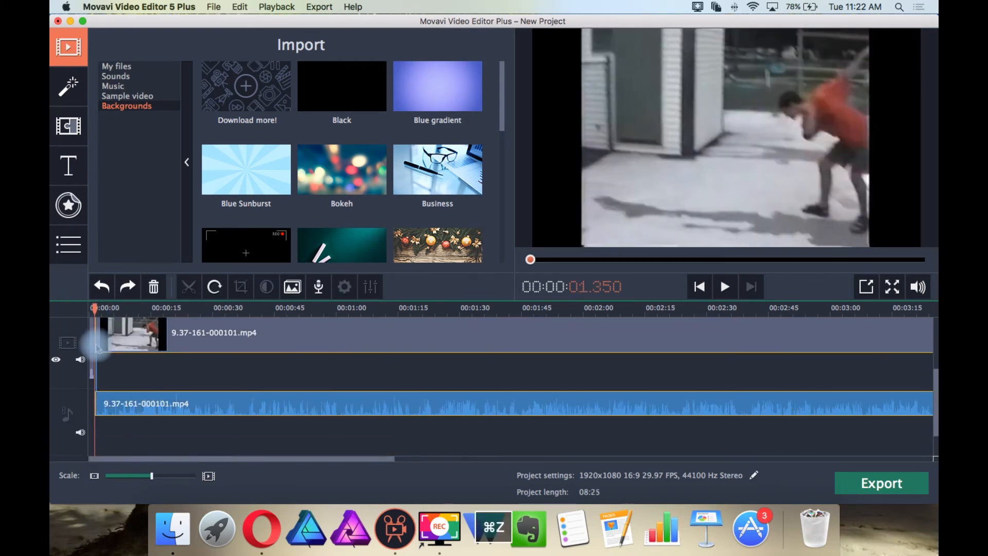
# Step: Unlink the long clip's audio from its video by moving it down to the independent audio track
pyautogui.scroll(-2, 96, 345)
pyautogui.moveTo(102, 360); pyautogui.dragTo(100, 419)
pyautogui.scroll(3, 100, 419)
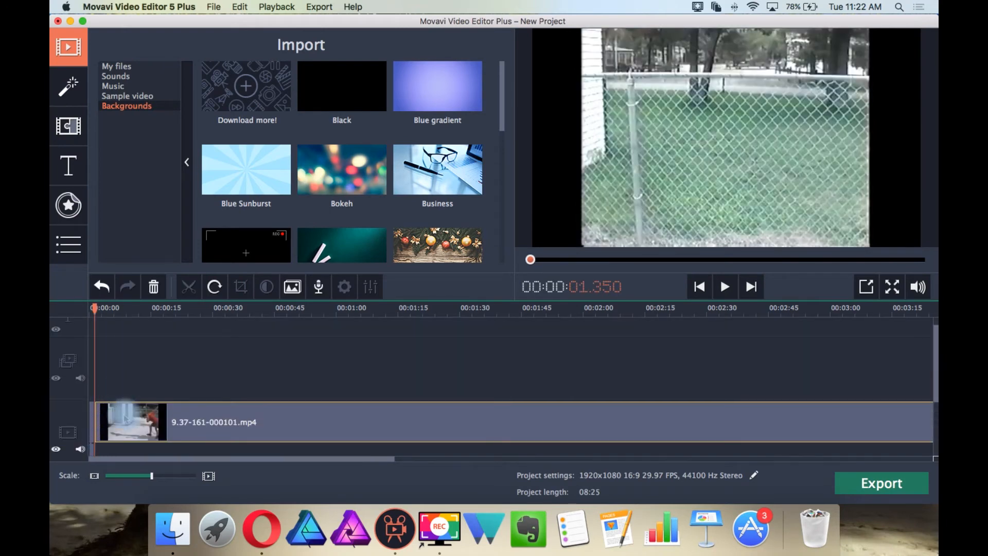
# Step: Delete the long clip from the video track and undo that deletion
pyautogui.click(124, 409)
pyautogui.scroll(-2, 92, 351)
pyautogui.press('BackSpace')
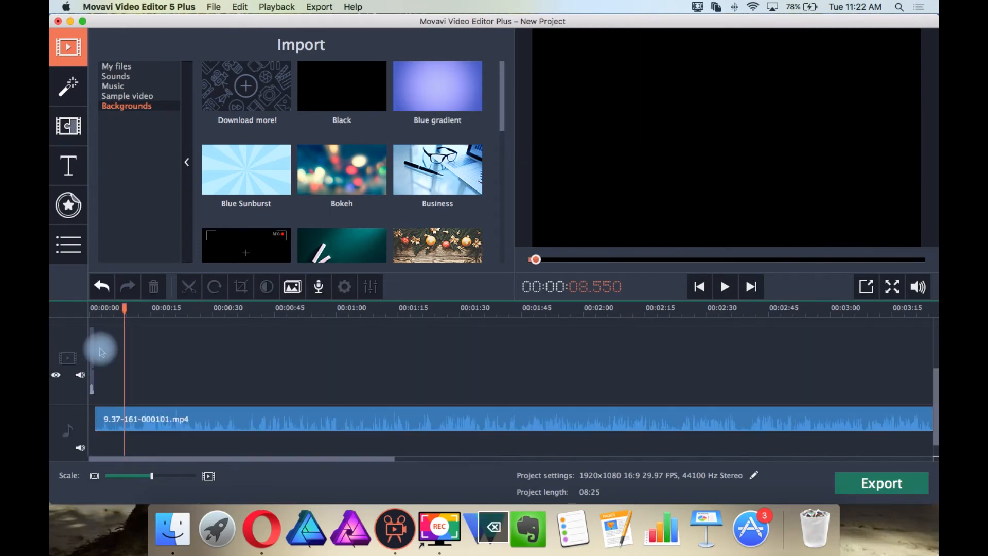
pyautogui.press('super+z')
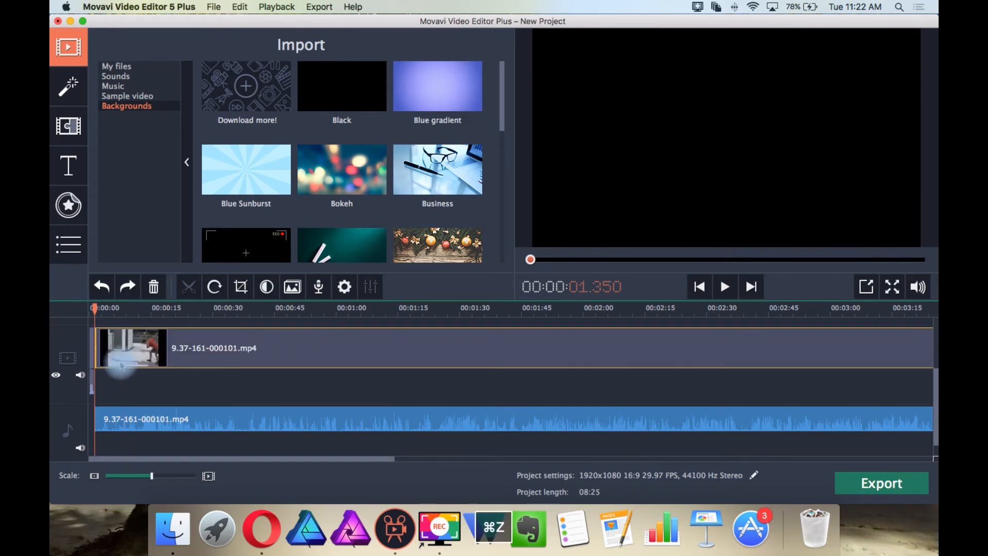
# Step: Insert HFC- Brian Dies.mp4 from the Finder folder 5 Videos into the video track, between the short opening clip and the long clip
pyautogui.scroll(3, 118, 359)
pyautogui.scroll(-2, 101, 324)
pyautogui.moveTo(94, 309); pyautogui.dragTo(80, 311)
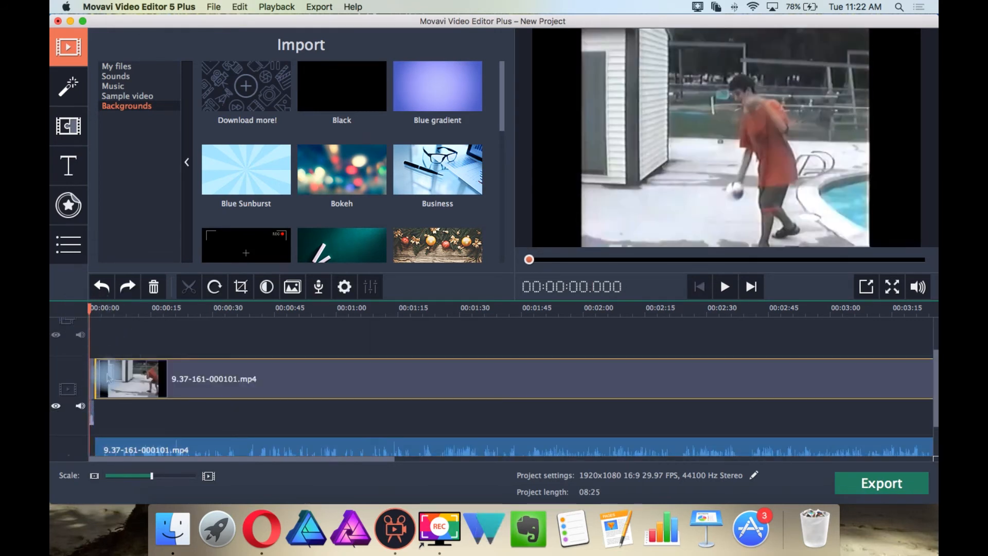
pyautogui.click(173, 525)
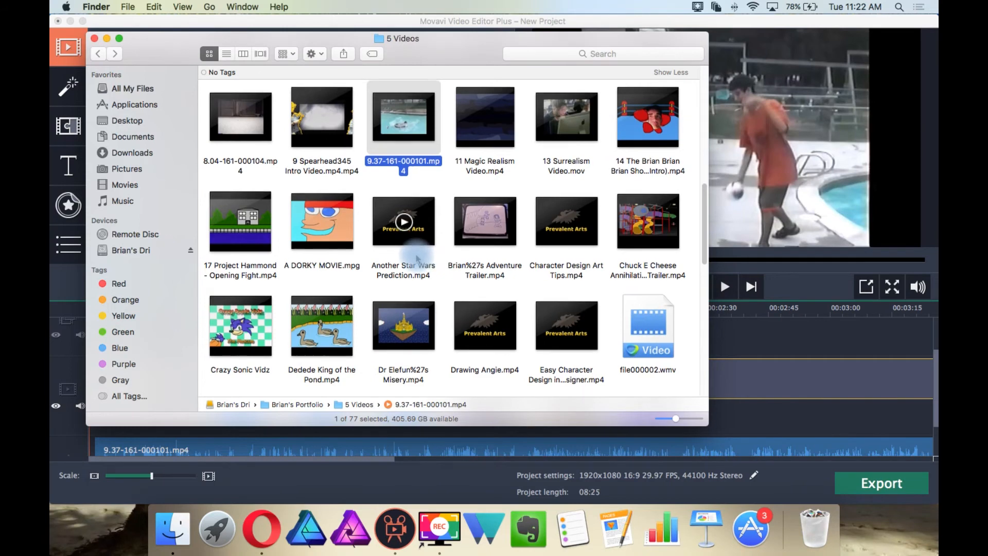
pyautogui.scroll(-3, 417, 258)
pyautogui.scroll(-6, 417, 258)
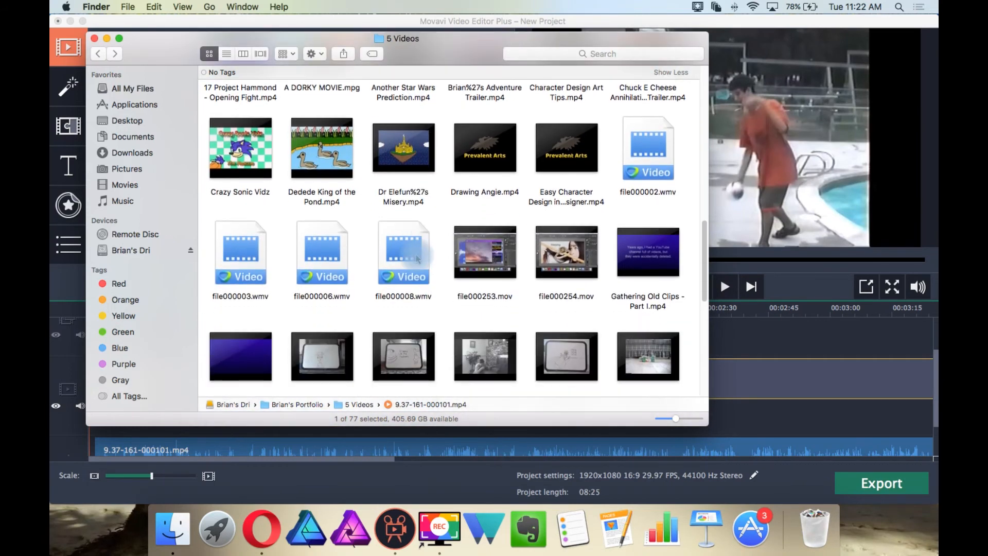
pyautogui.moveTo(466, 58); pyautogui.dragTo(785, 55)
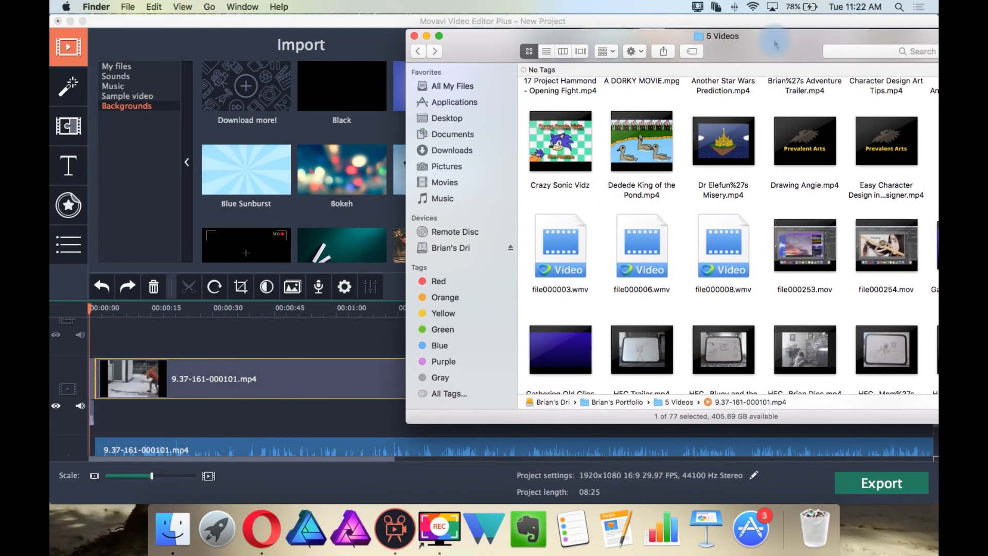
pyautogui.click(809, 337)
pyautogui.moveTo(809, 337); pyautogui.dragTo(128, 377)
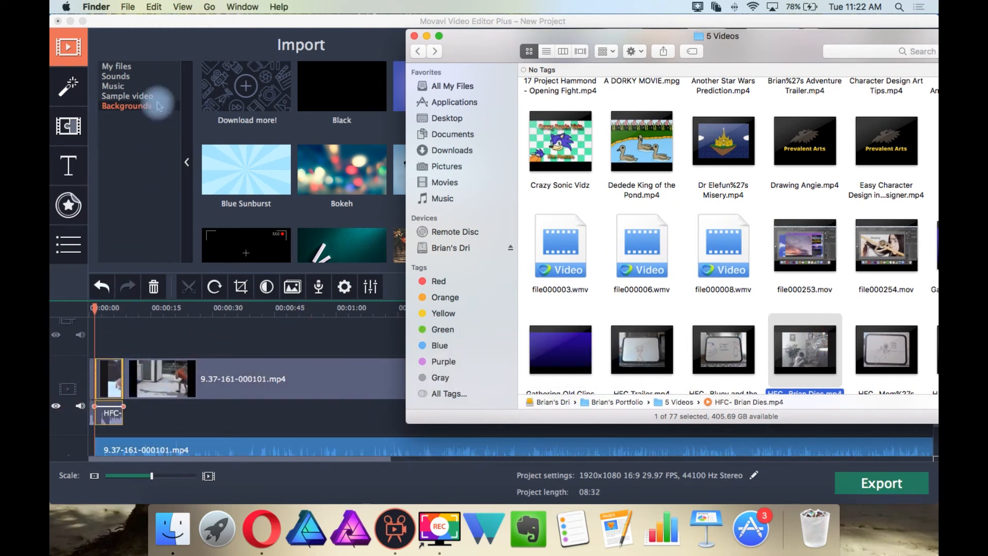
# Step: Split the inserted HFC clip at 00:00:04.650 and delete the part before the cut
pyautogui.click(105, 310)
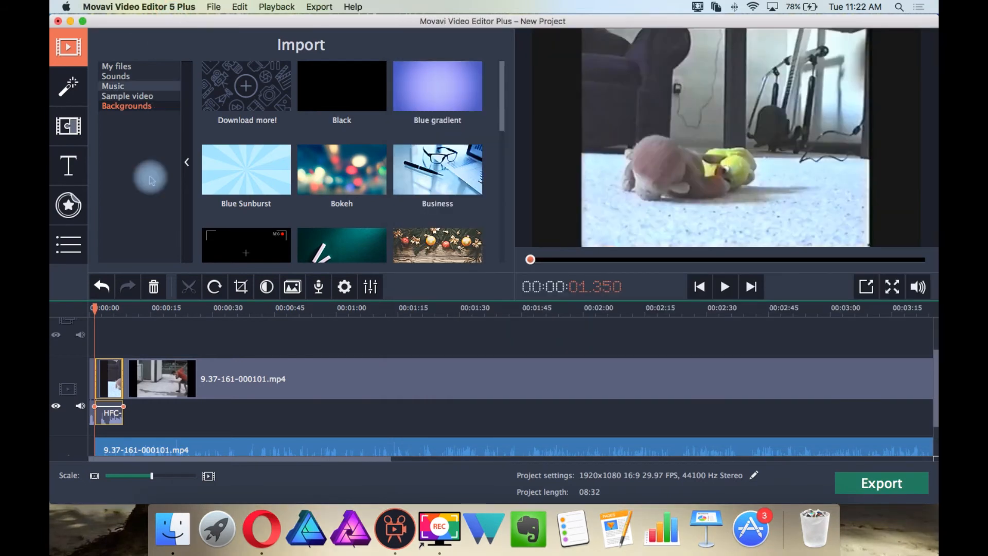
pyautogui.click(107, 310)
pyautogui.moveTo(108, 312); pyautogui.dragTo(146, 308)
pyautogui.click(161, 476)
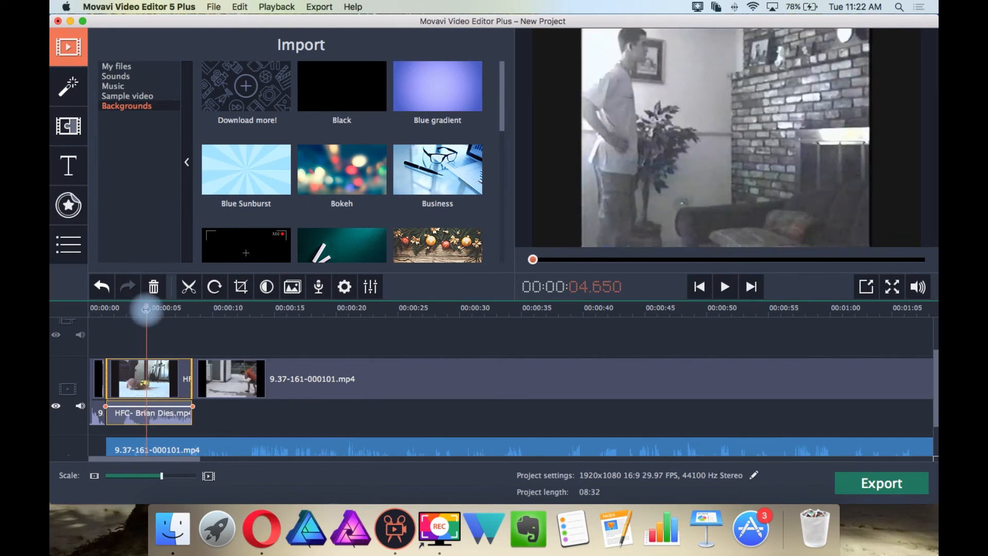
pyautogui.click(189, 286)
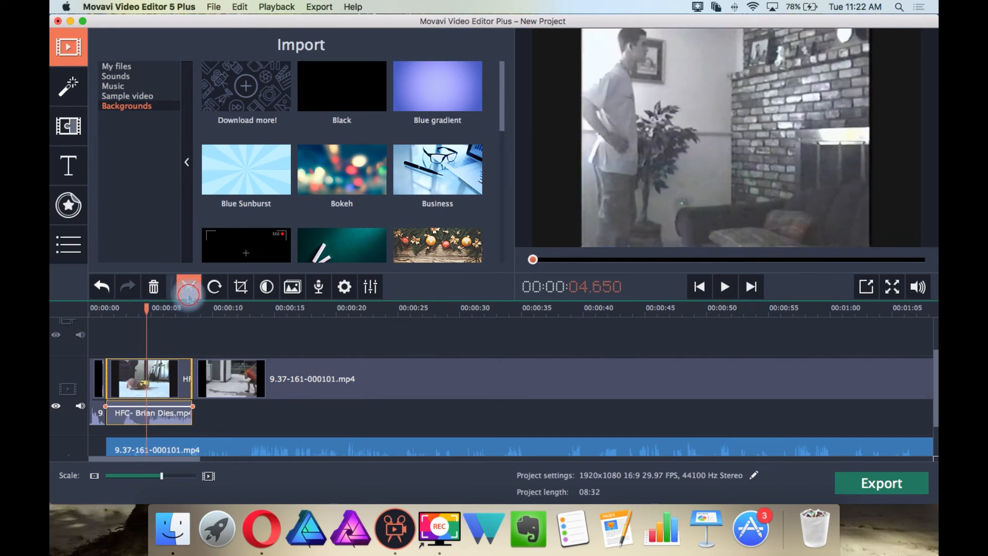
pyautogui.click(127, 384)
pyautogui.press('BackSpace')
# Step: Play the timeline from its beginning through the trimmed HFC clip to check how the inserted footage runs
pyautogui.moveTo(99, 307); pyautogui.dragTo(77, 307)
pyautogui.press('space')
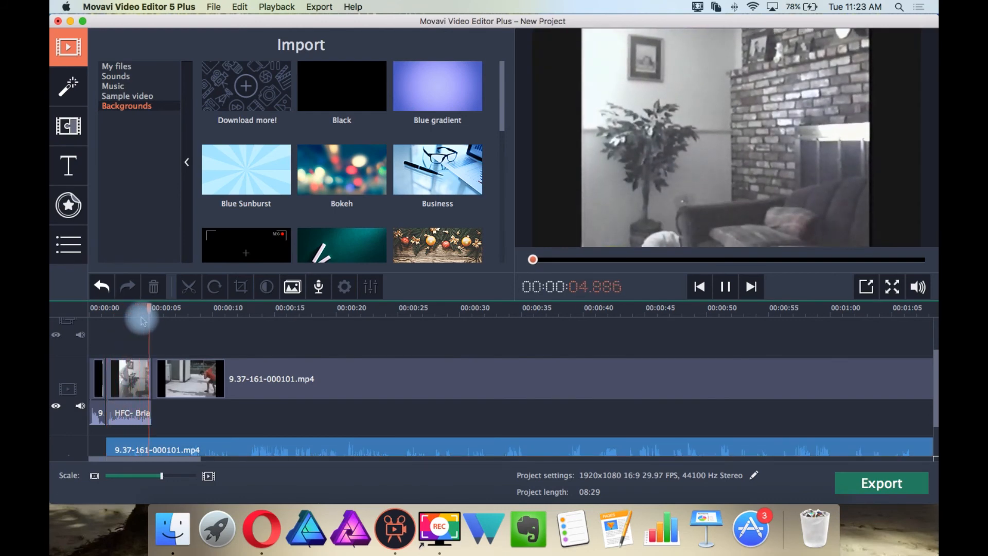
pyautogui.press('space')
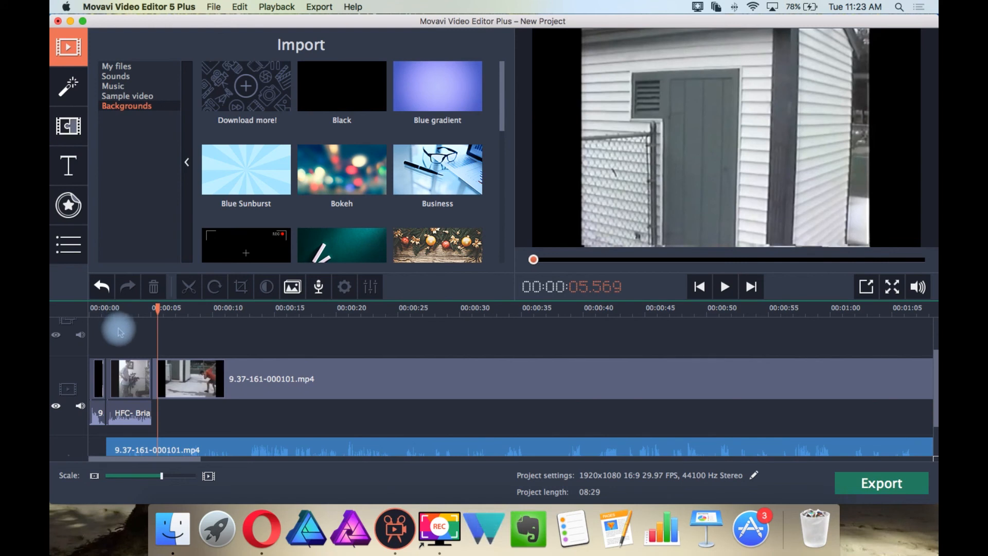
# Step: Delete the HFC clip's linked audio, play that stretch of the timeline, and undo the deletion
pyautogui.click(135, 416)
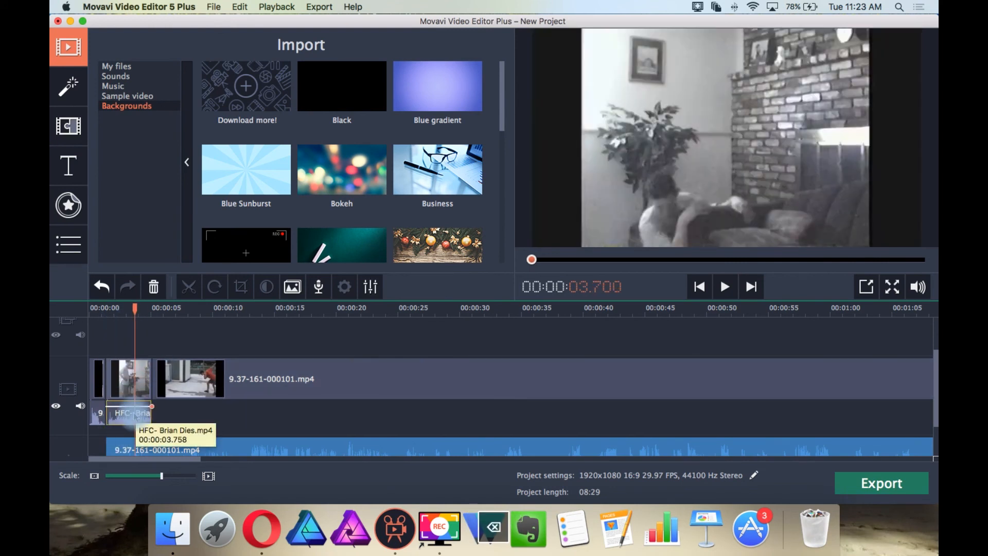
pyautogui.press('Delete')
pyautogui.click(100, 308)
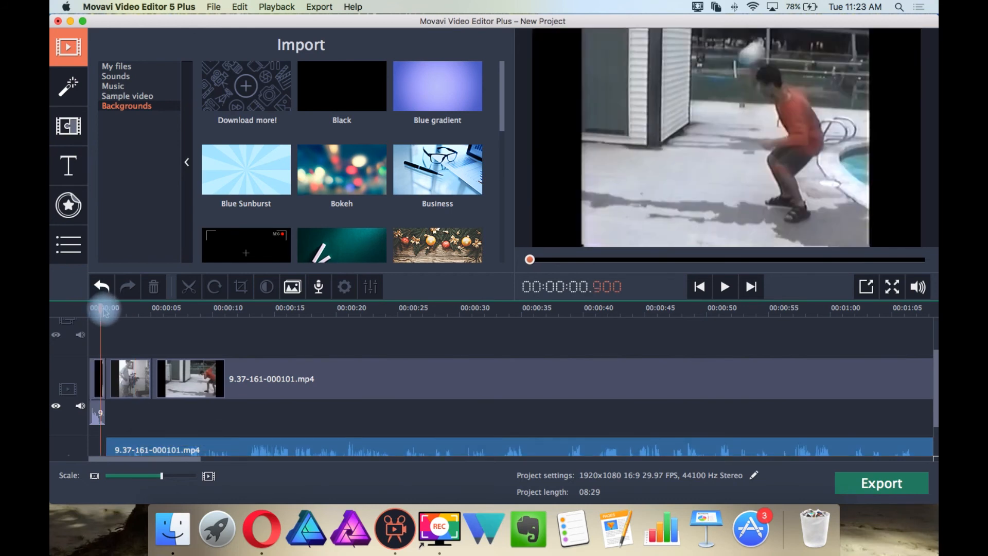
pyautogui.press('space')
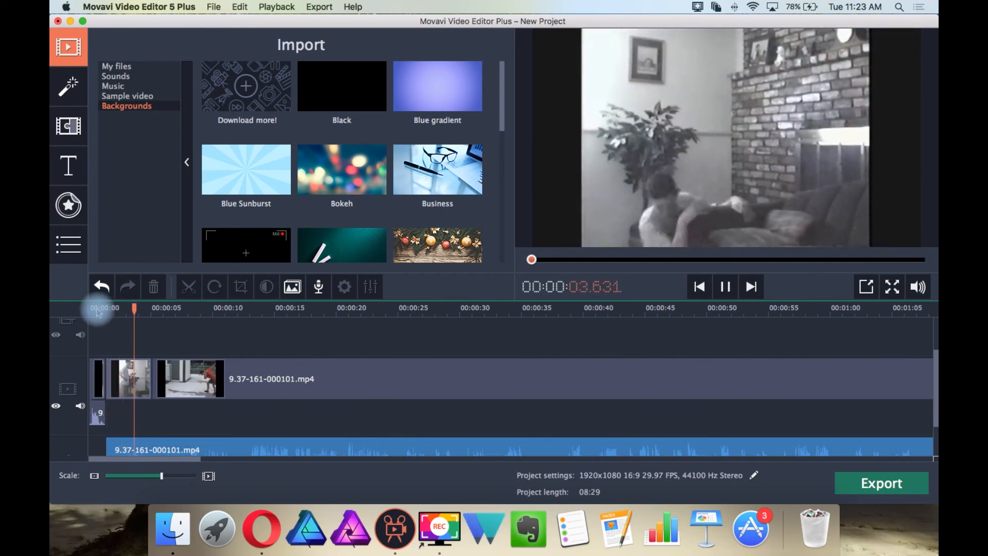
pyautogui.press('space')
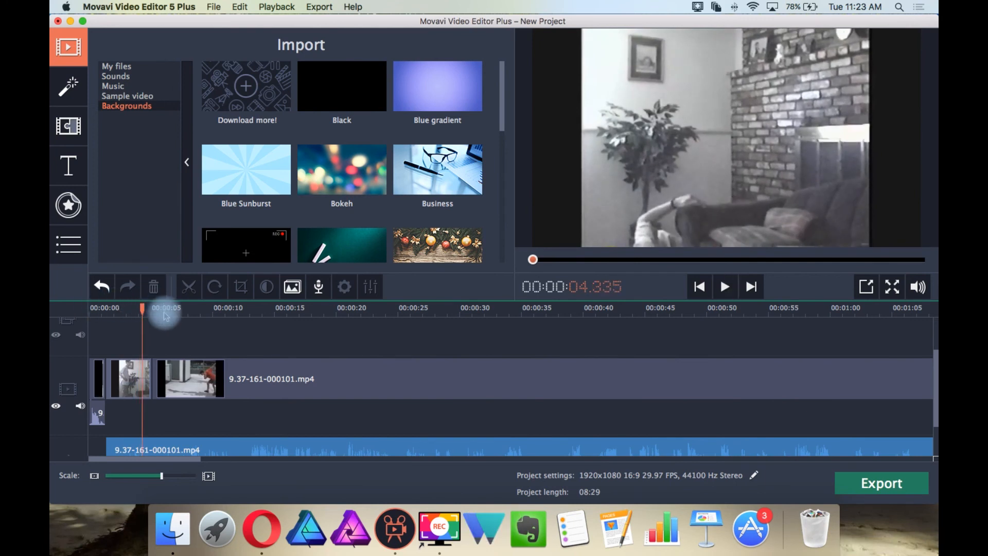
pyautogui.press('super+z')
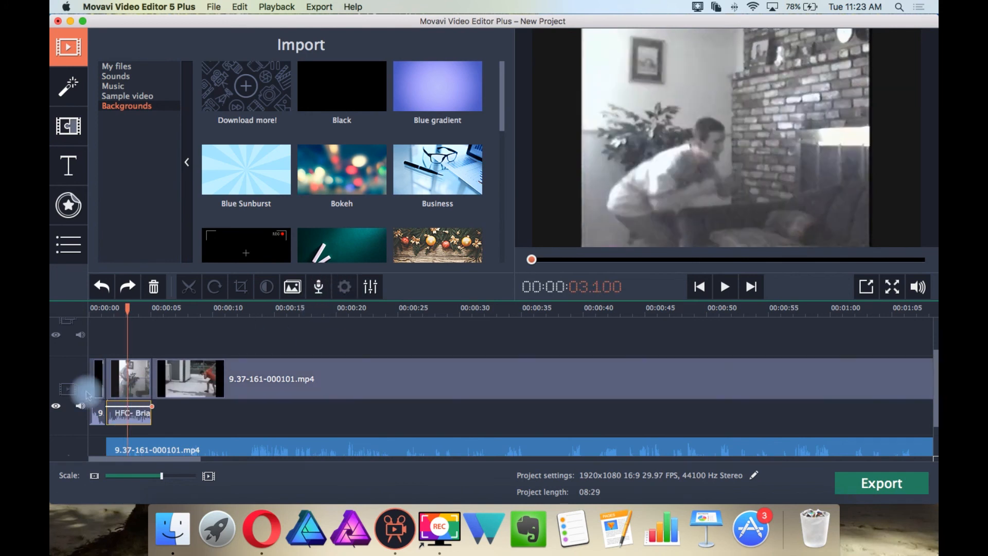
# Step: Set the HFC clip's audio volume to 25% and play the timeline from near its start to hear the mix
pyautogui.click(371, 286)
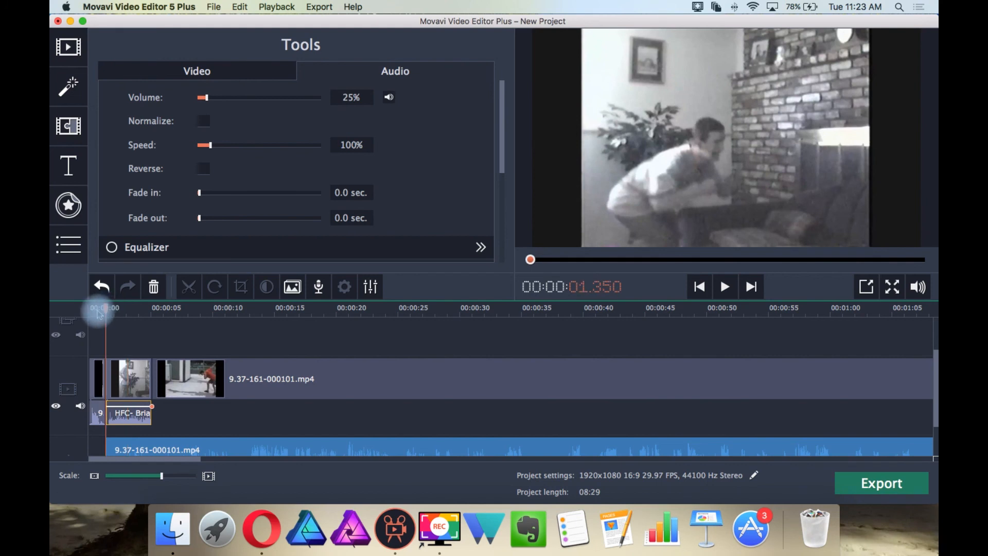
pyautogui.click(99, 313)
pyautogui.press('space')
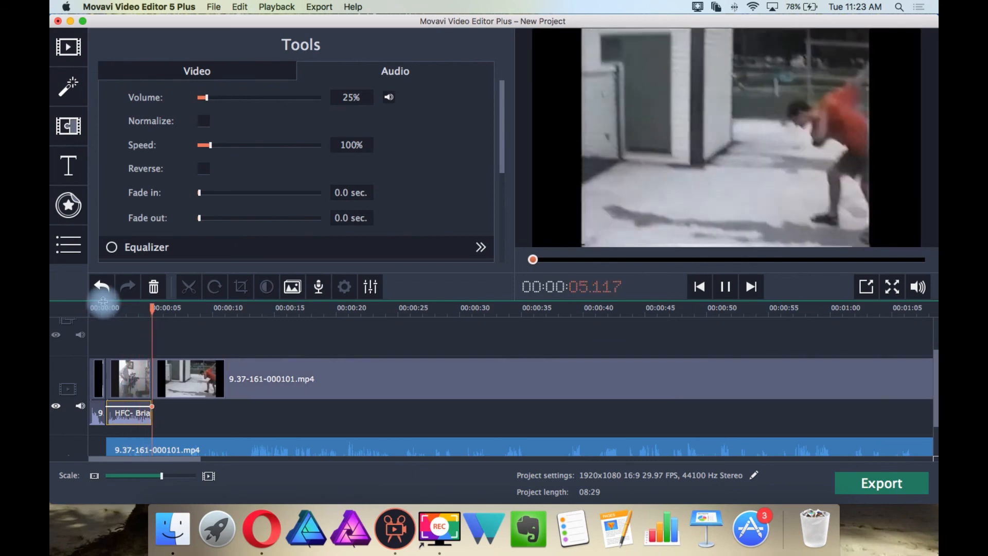
pyautogui.press('space')
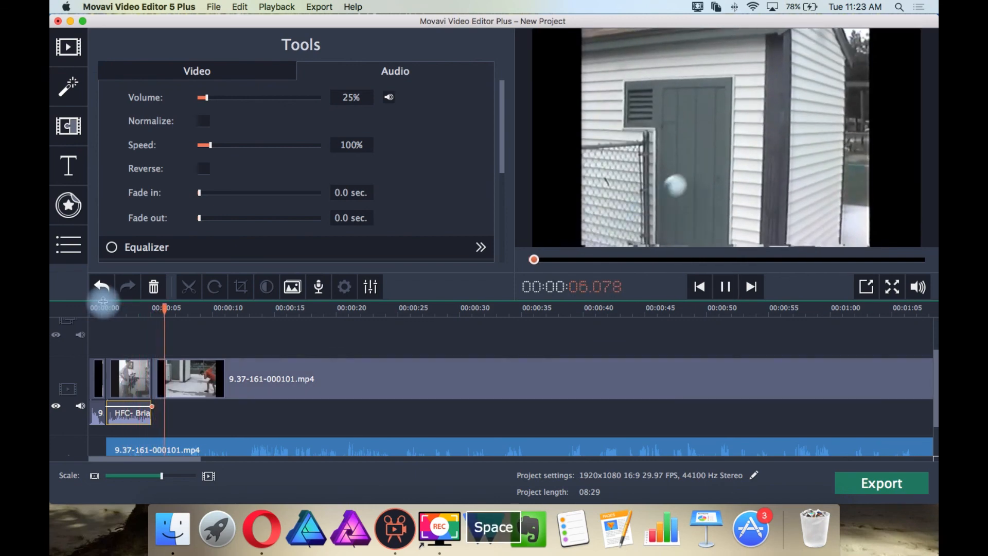